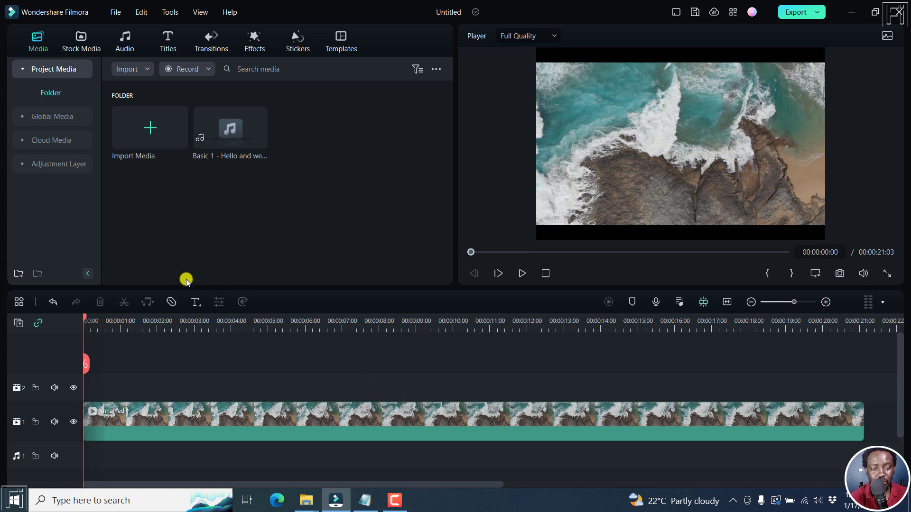
# Add a Quick 3D Text 'Hello' title above the beach clip and play a short preview.
pyautogui.click(196, 302)
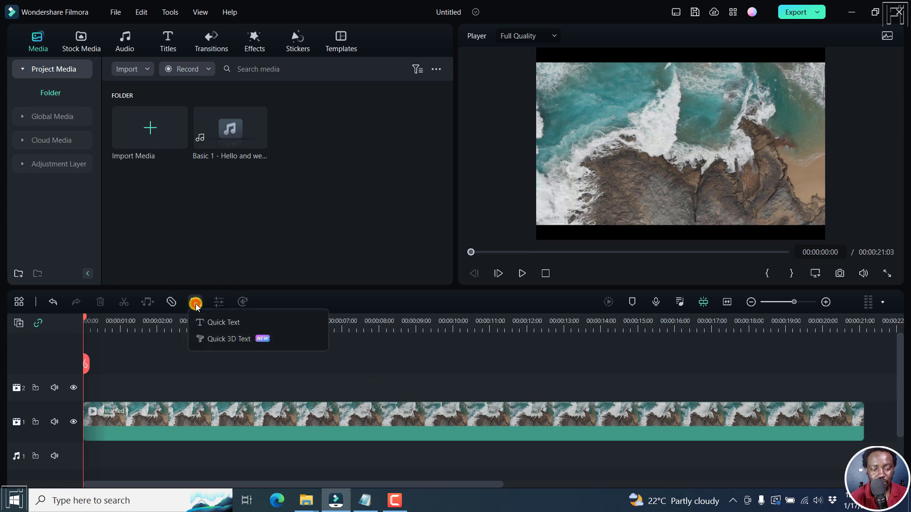
pyautogui.click(224, 340)
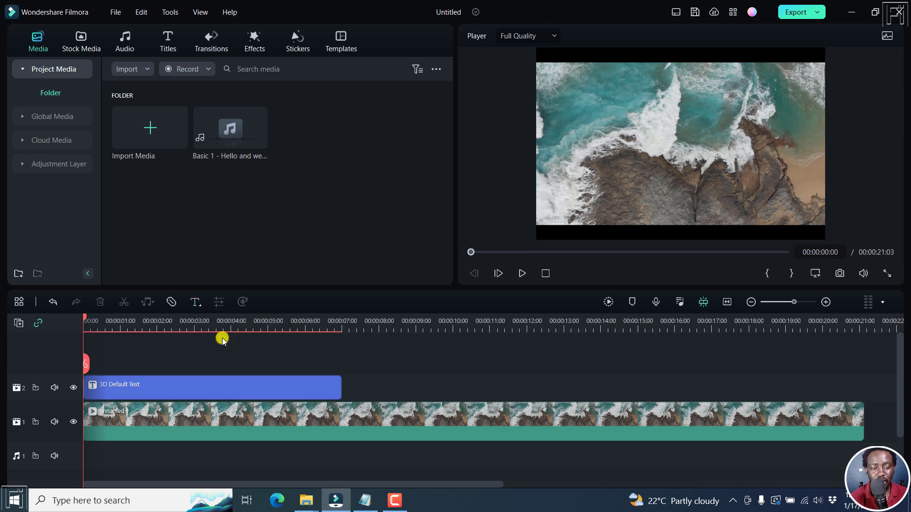
pyautogui.press('space')
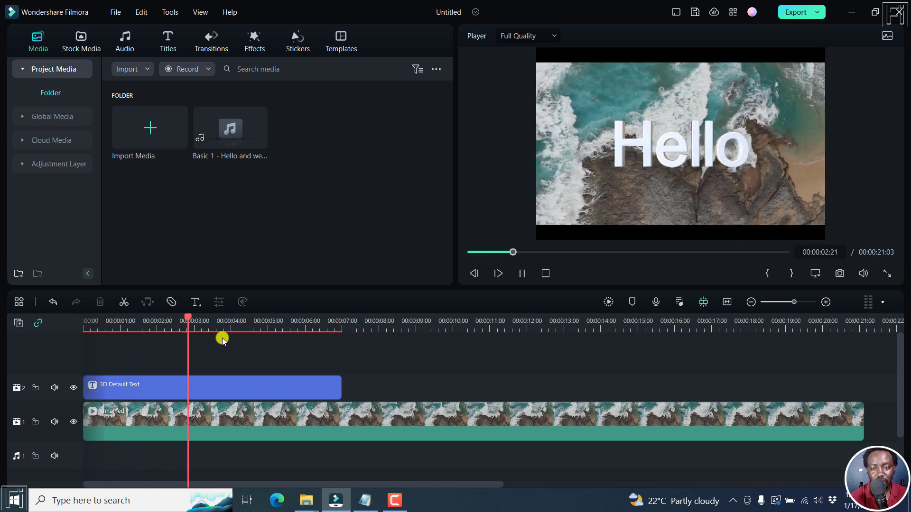
pyautogui.press('space')
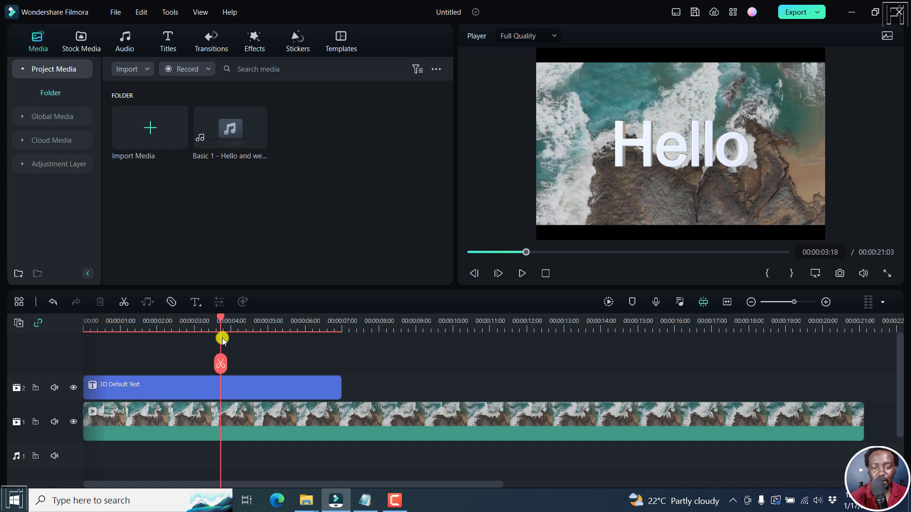
# In the 3D Basic text box, replace the title's 'Hello' with 'BEACHDAY'.
pyautogui.doubleClick(152, 388)
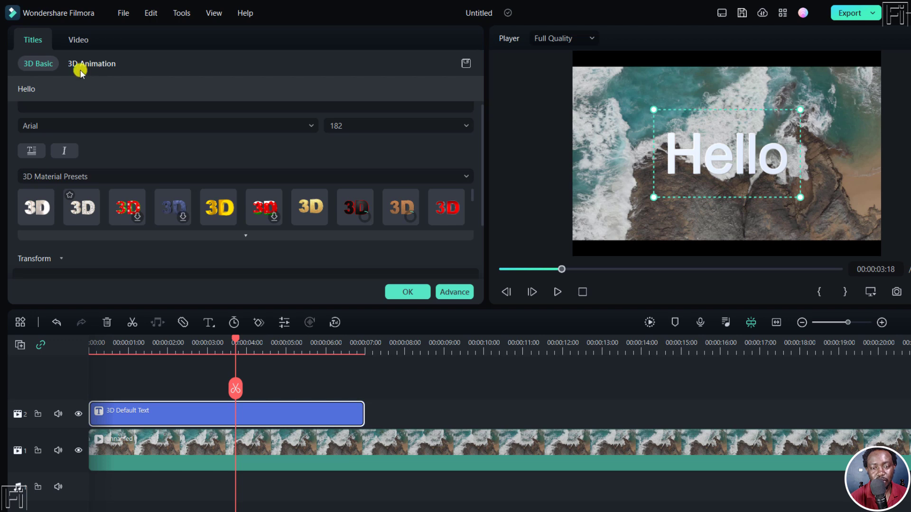
pyautogui.click(30, 88)
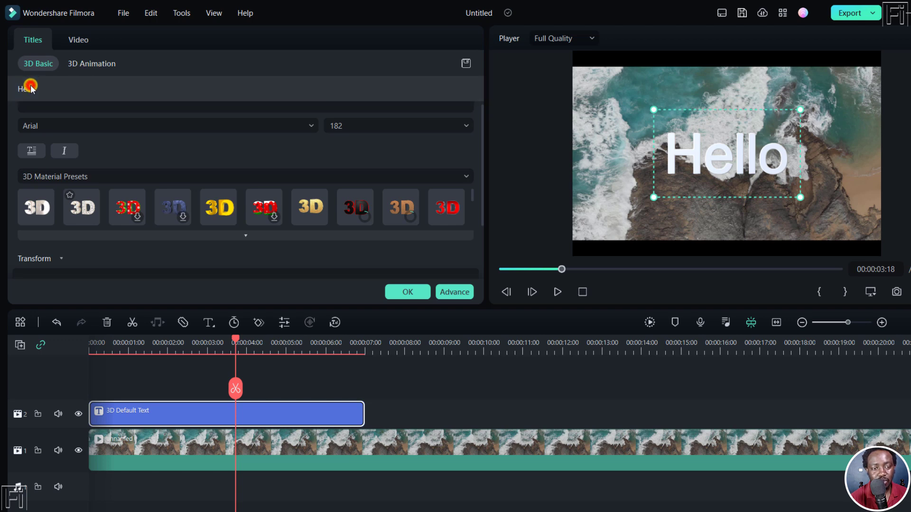
pyautogui.moveTo(482, 133); pyautogui.dragTo(484, 84)
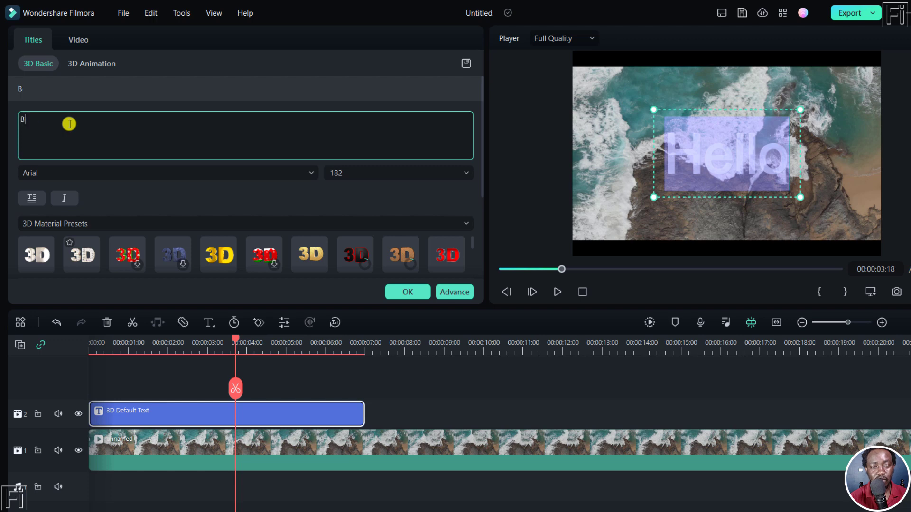
pyautogui.write('EACH')
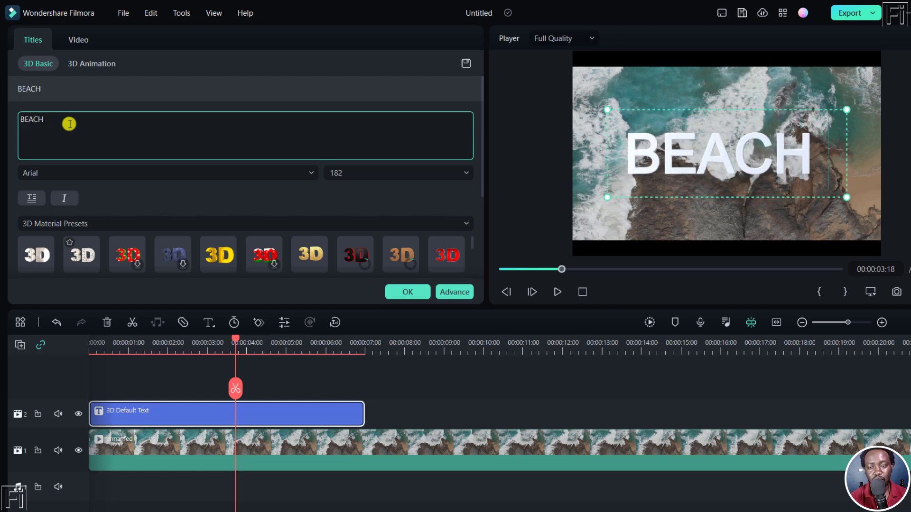
pyautogui.write('DAY')
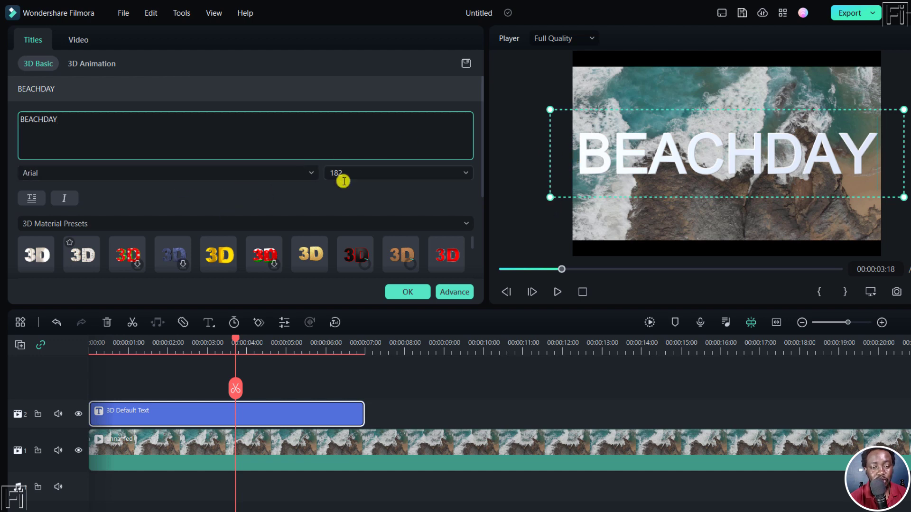
# Set the BEACHDAY title's font size to 150.
pyautogui.click(466, 173)
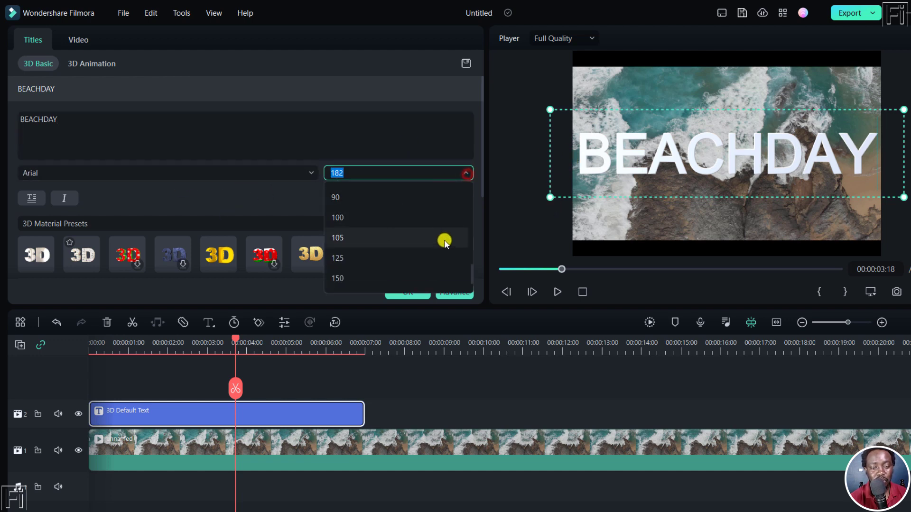
pyautogui.click(339, 277)
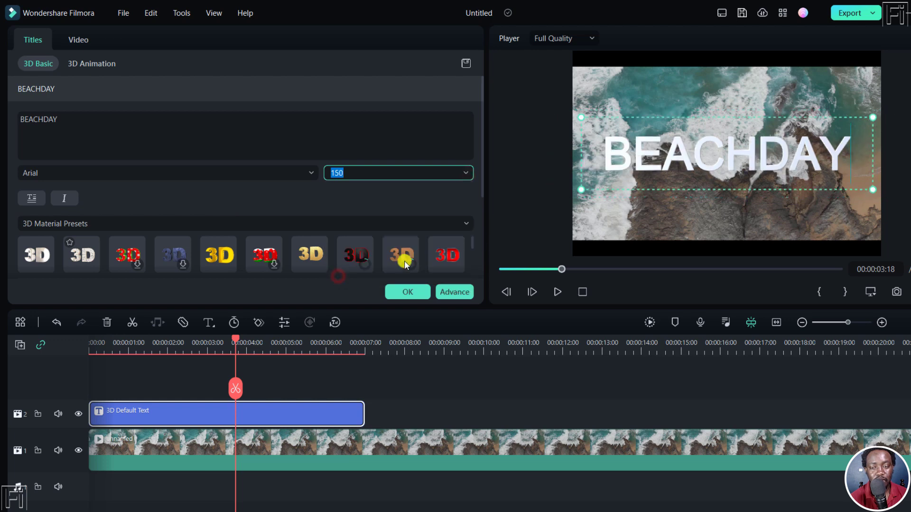
pyautogui.moveTo(481, 161); pyautogui.dragTo(481, 182)
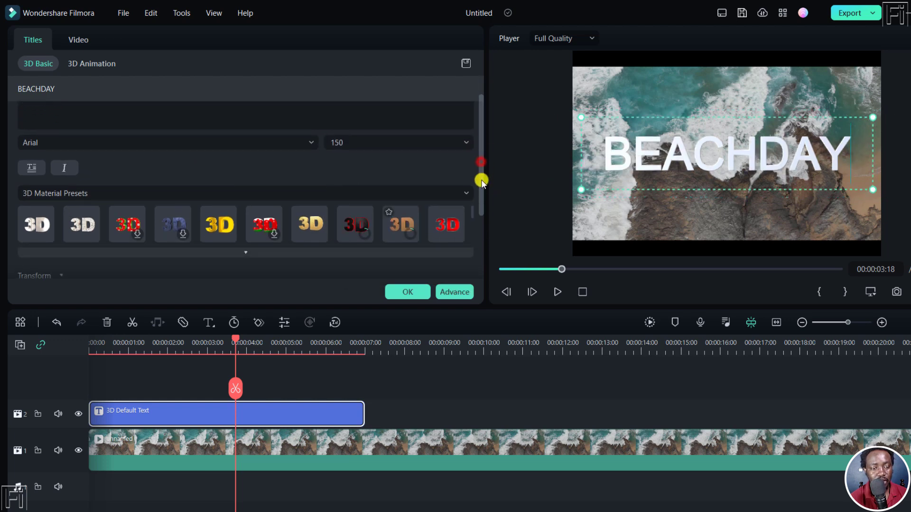
# Try vertical text and Italic on the title, then turn both off again.
pyautogui.click(31, 170)
pyautogui.click(31, 170)
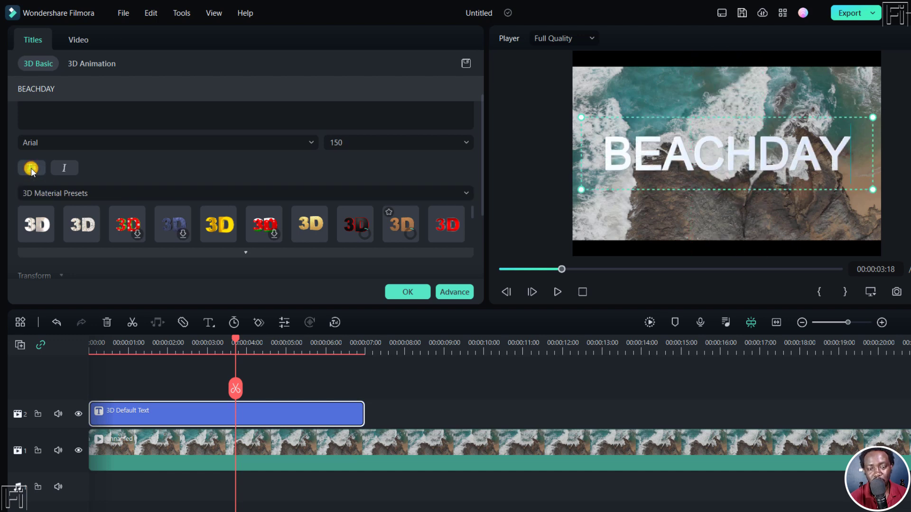
pyautogui.click(65, 168)
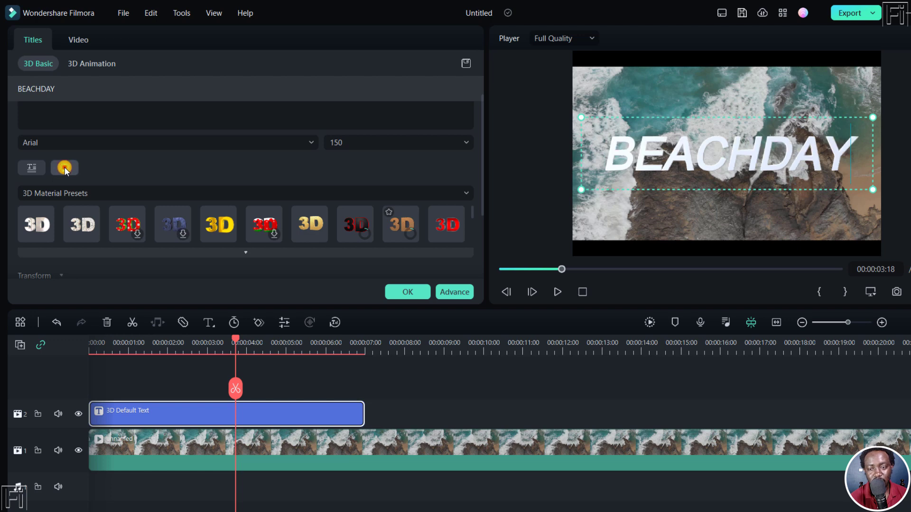
pyautogui.click(65, 168)
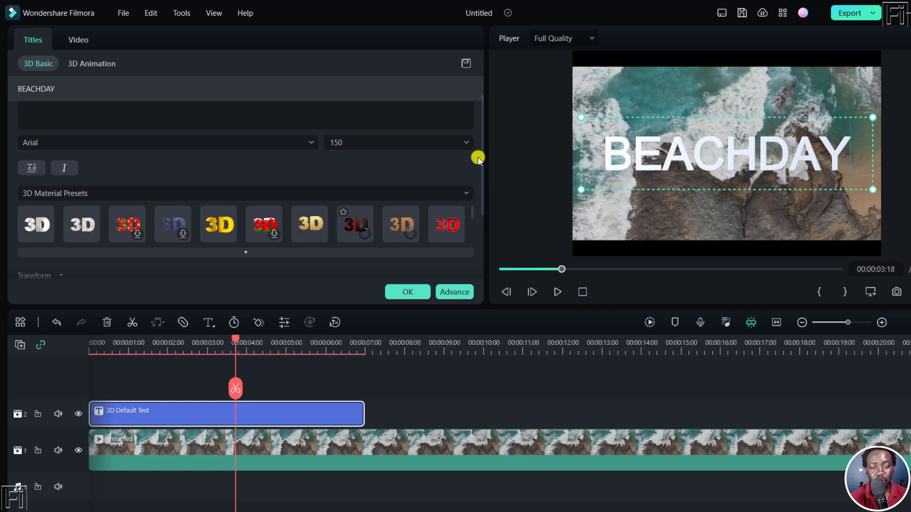
# Apply the first 3D Material Preset, a silver metallic finish, to the title.
pyautogui.moveTo(482, 150); pyautogui.dragTo(483, 191)
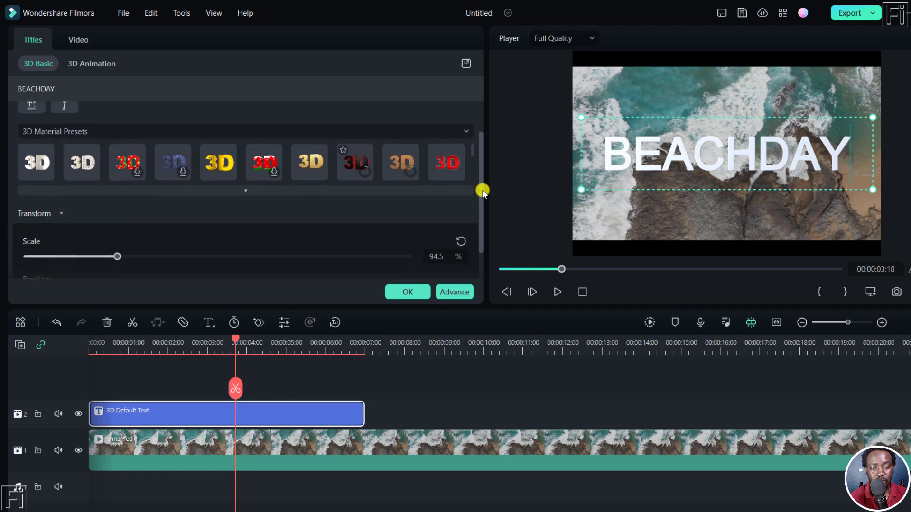
pyautogui.scroll(-2, 474, 149)
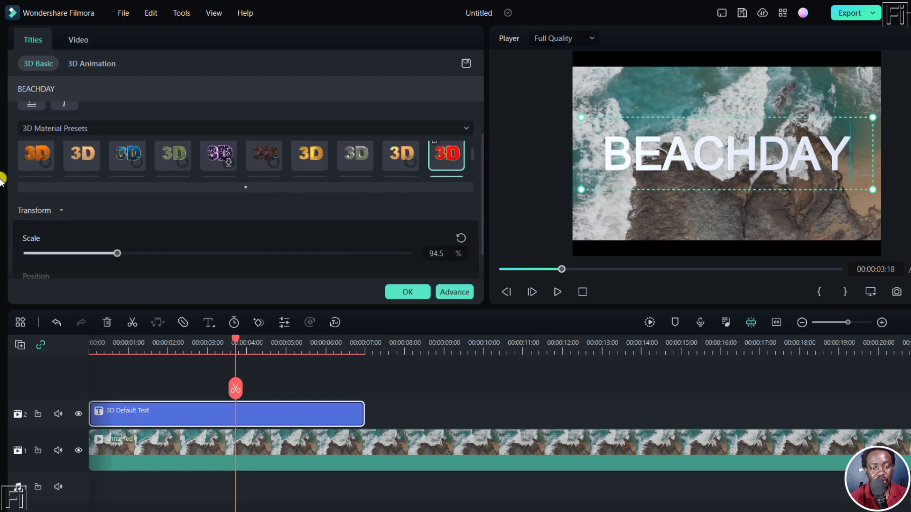
pyautogui.scroll(3, 477, 153)
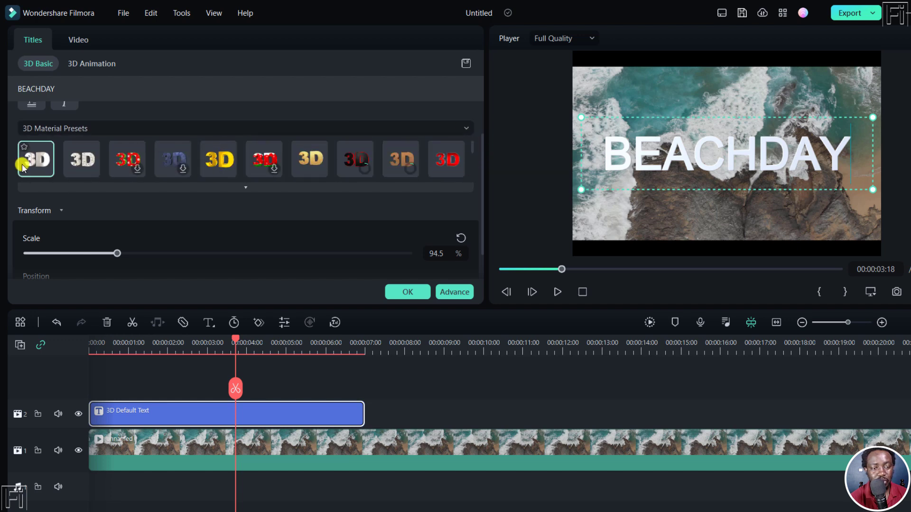
pyautogui.click(38, 166)
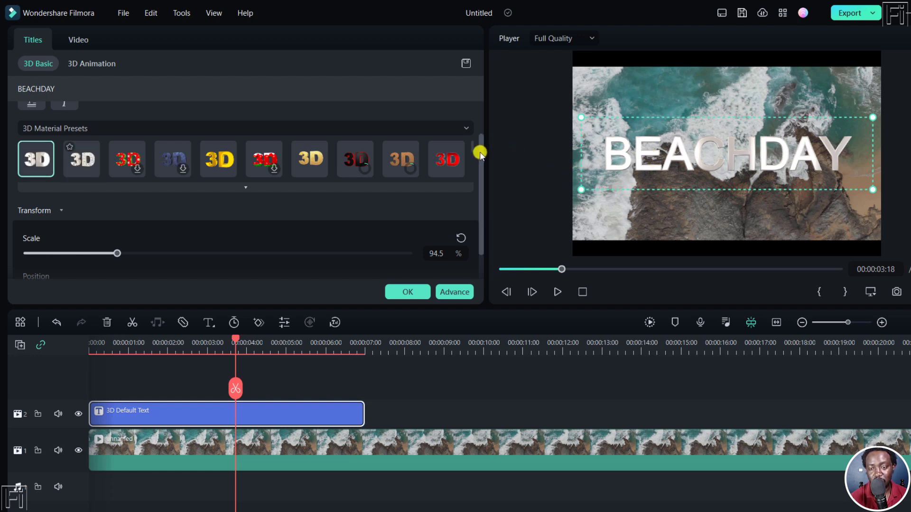
# Set the title's Transform Scale to about 100%.
pyautogui.moveTo(480, 154); pyautogui.dragTo(480, 201)
pyautogui.moveTo(117, 215)
pyautogui.mouseDown()
pyautogui.moveTo(87, 212)
pyautogui.moveTo(123, 214)
pyautogui.mouseUp()
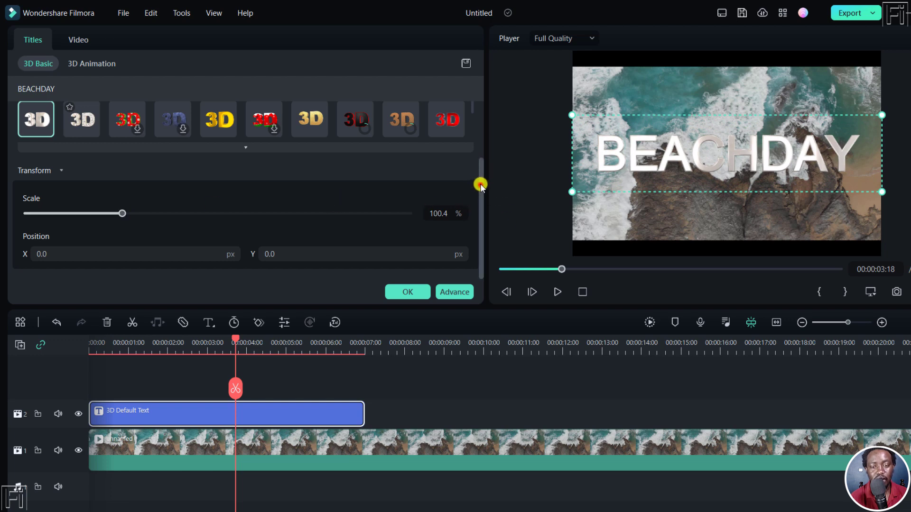
pyautogui.moveTo(480, 185); pyautogui.dragTo(484, 108)
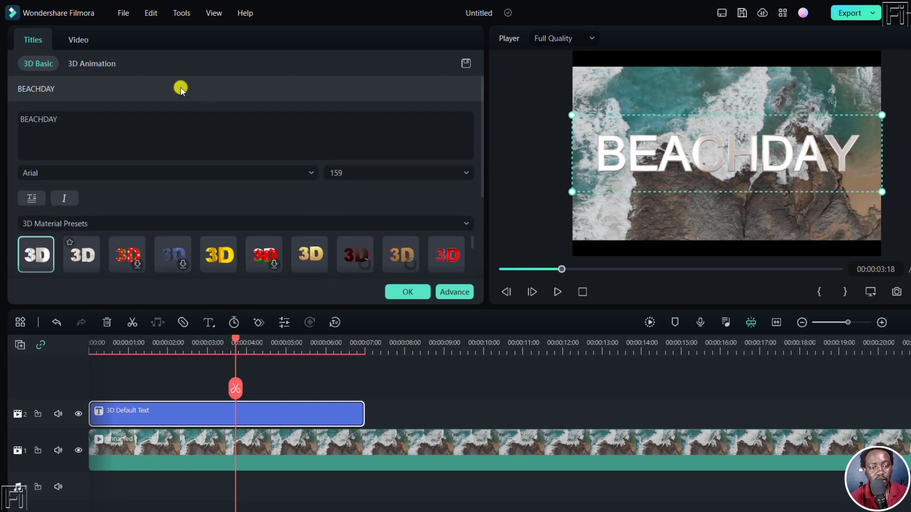
# Try Sequential Jump and Back Flip entrances, then settle on Twisty Ribbons as Animation In.
pyautogui.click(93, 63)
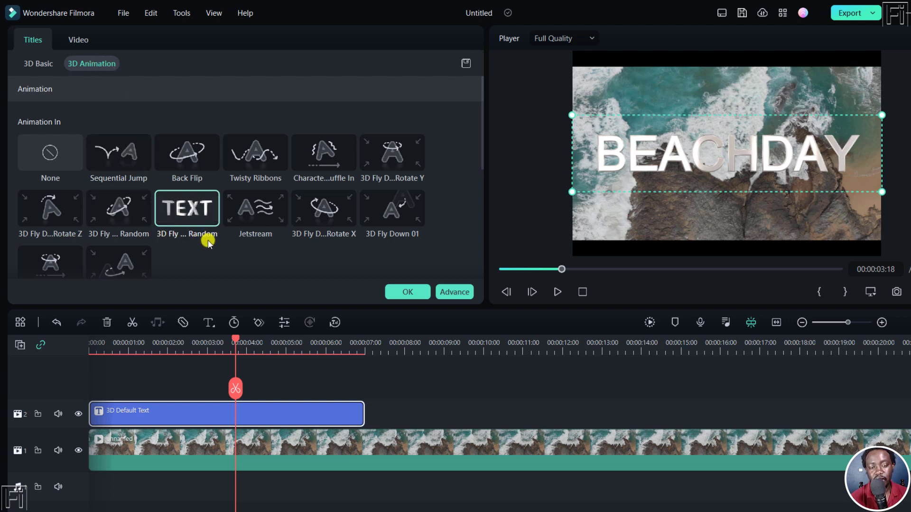
pyautogui.click(124, 161)
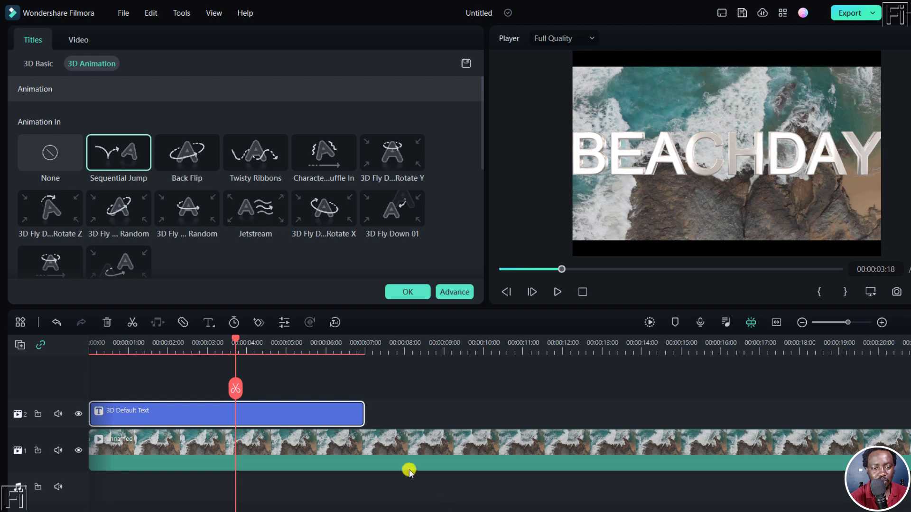
pyautogui.click(185, 163)
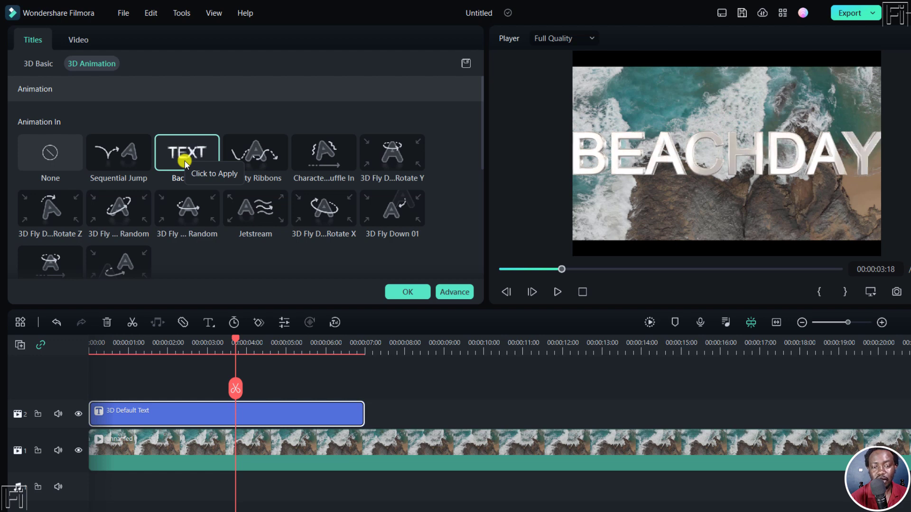
pyautogui.click(253, 162)
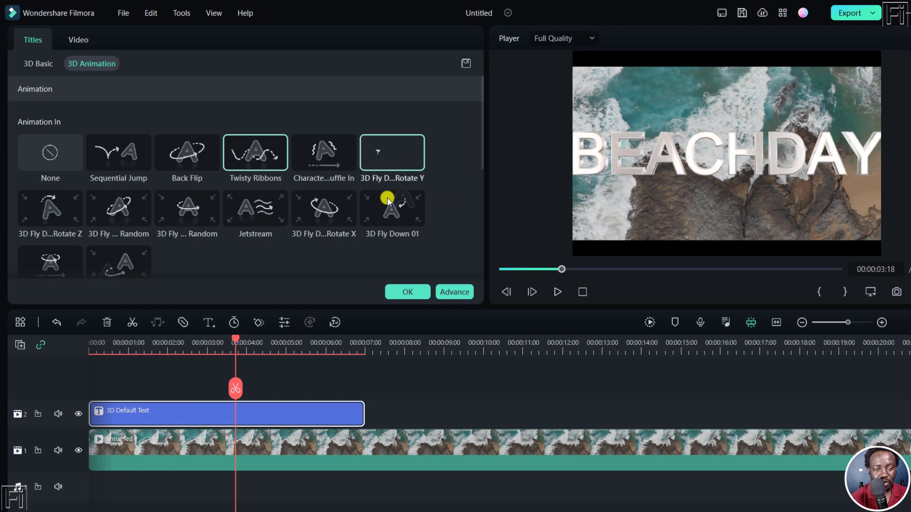
# Set the title's Animation Out to Zoom Away, lasting 00:00:01:13.
pyautogui.moveTo(480, 130); pyautogui.dragTo(479, 217)
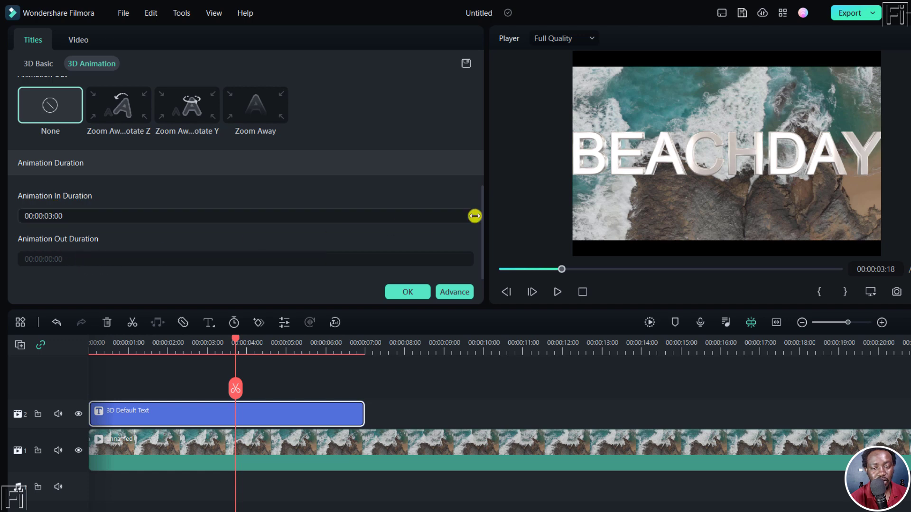
pyautogui.click(176, 107)
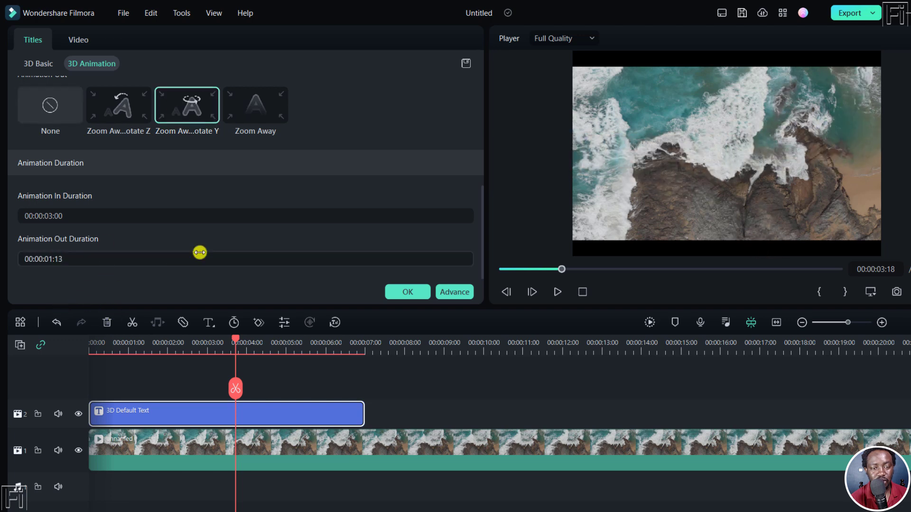
pyautogui.click(247, 110)
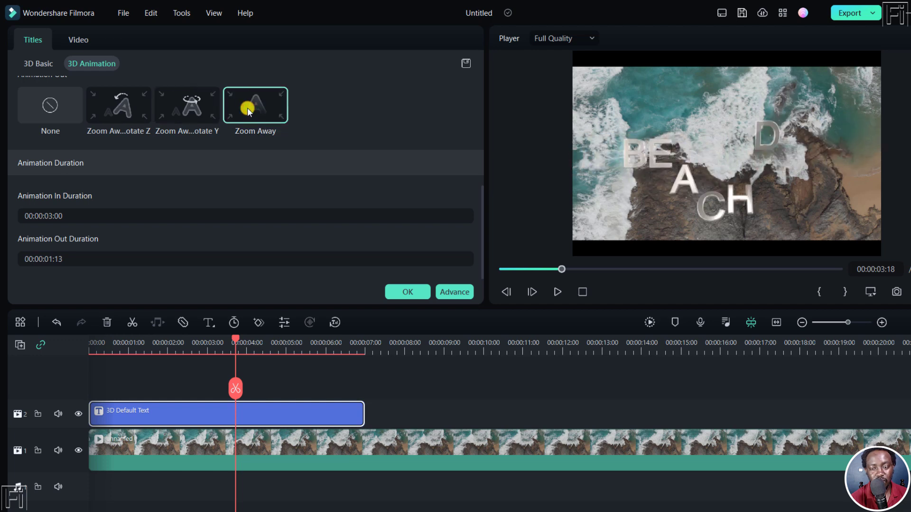
pyautogui.click(456, 292)
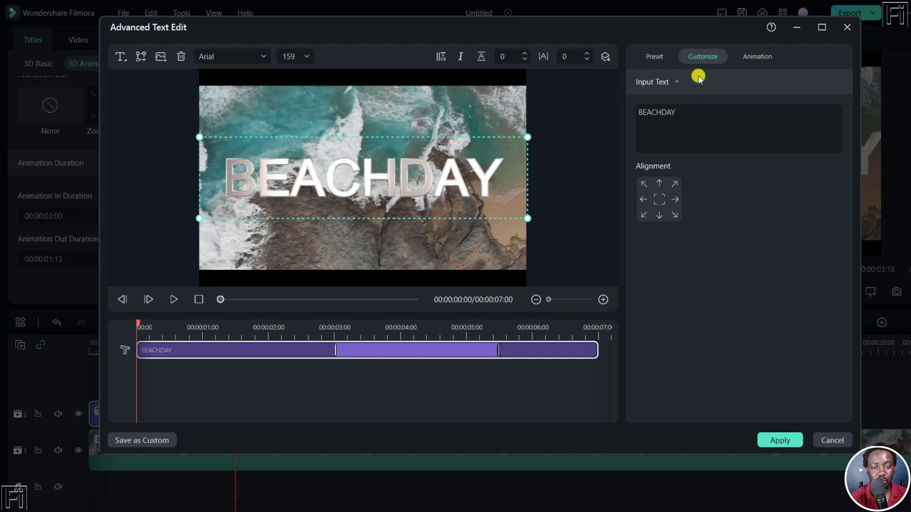
pyautogui.click(757, 57)
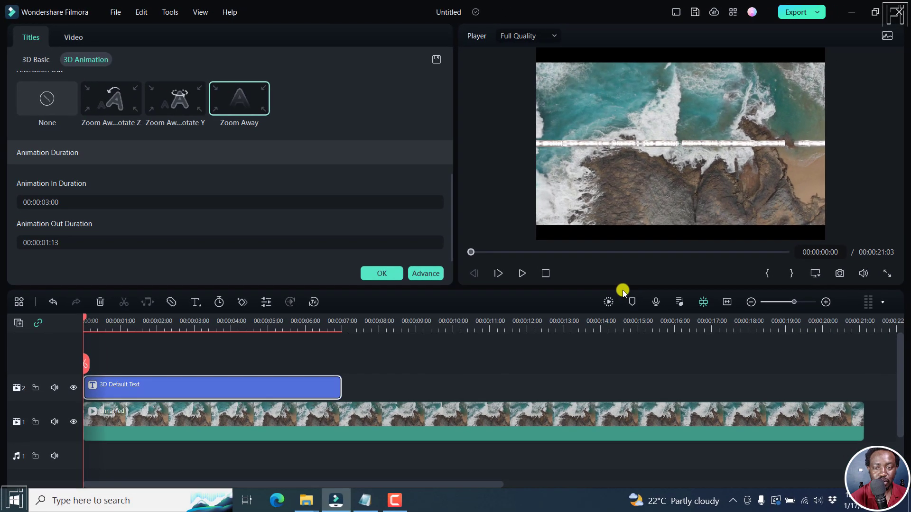
# Play the timeline to watch BEACHDAY twist in and zoom away, stopping near 00:00:06:12.
pyautogui.press('space')
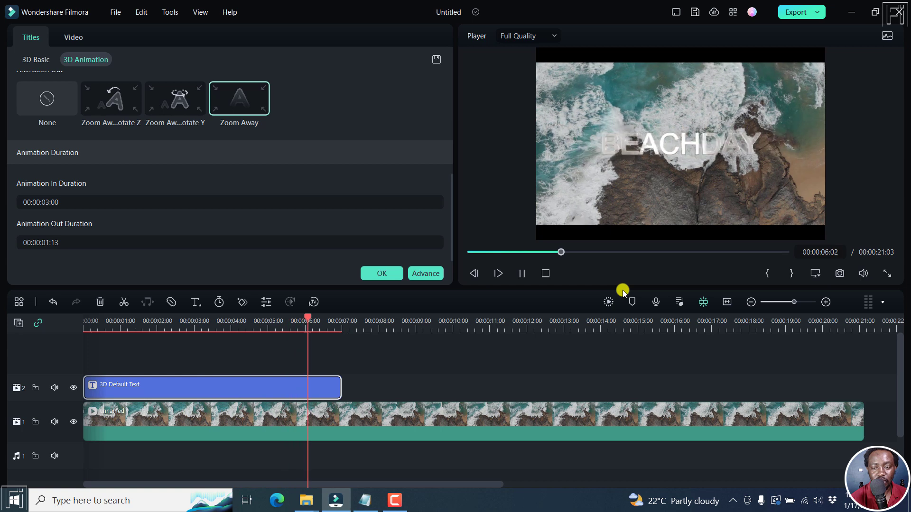
pyautogui.press('space')
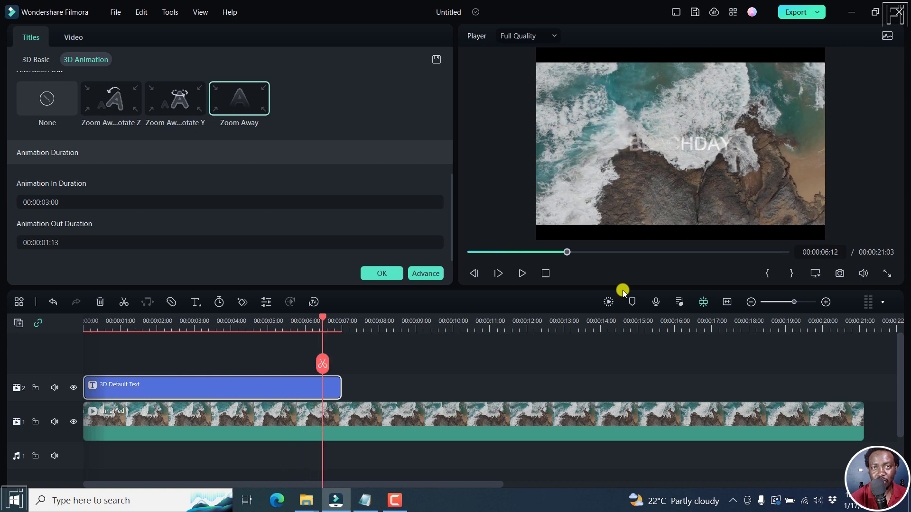